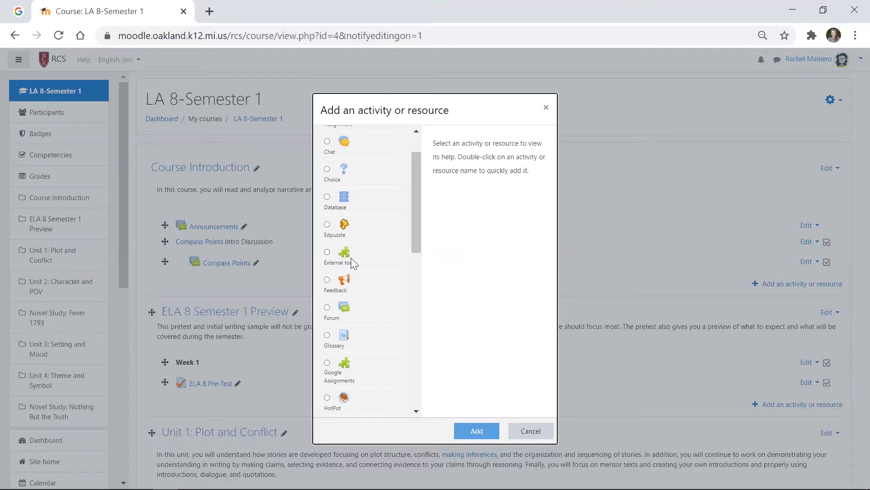
- Add an External tool activity using the preconfigured Google Assignments tool and continue to its assignment creation form with the current account
left_click(477, 431)
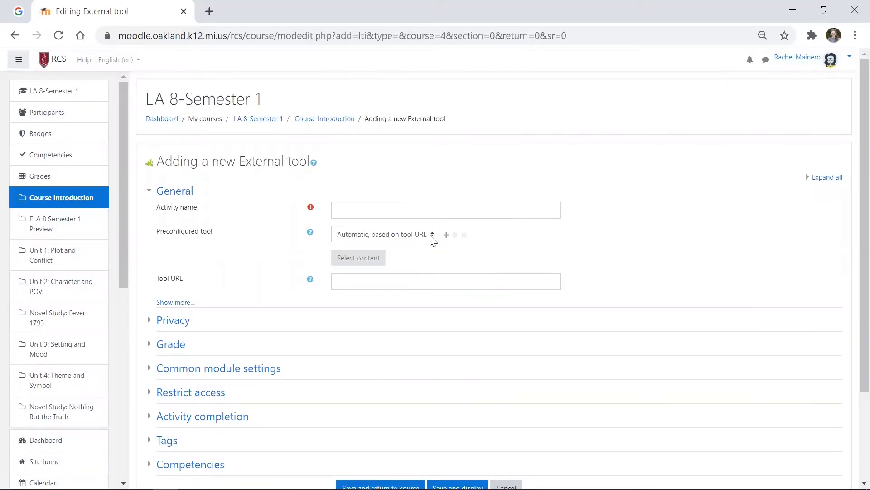
left_click(432, 235)
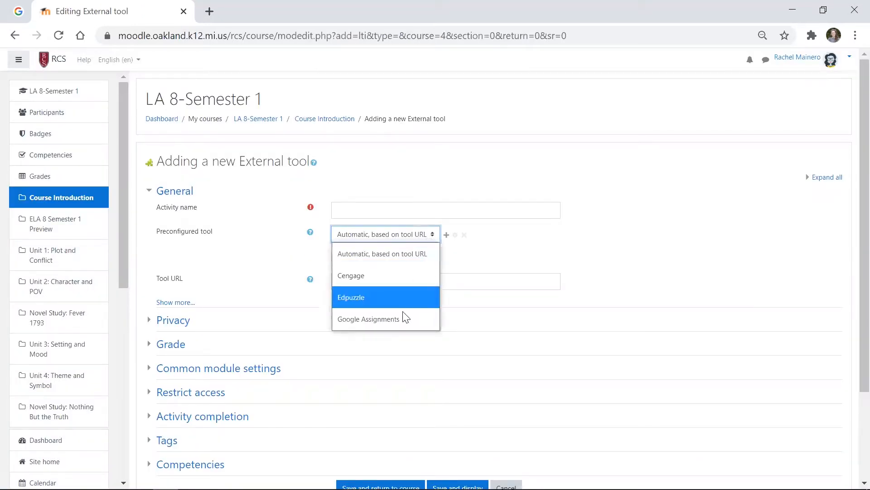
left_click(395, 325)
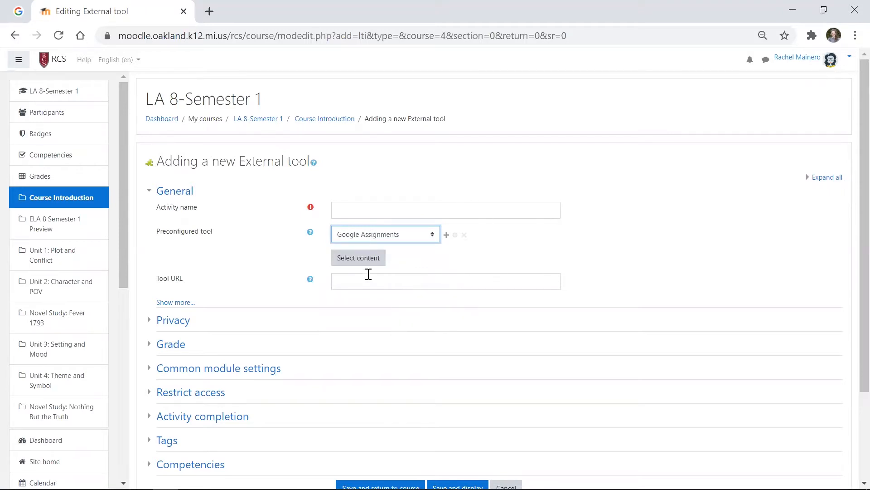
left_click(357, 263)
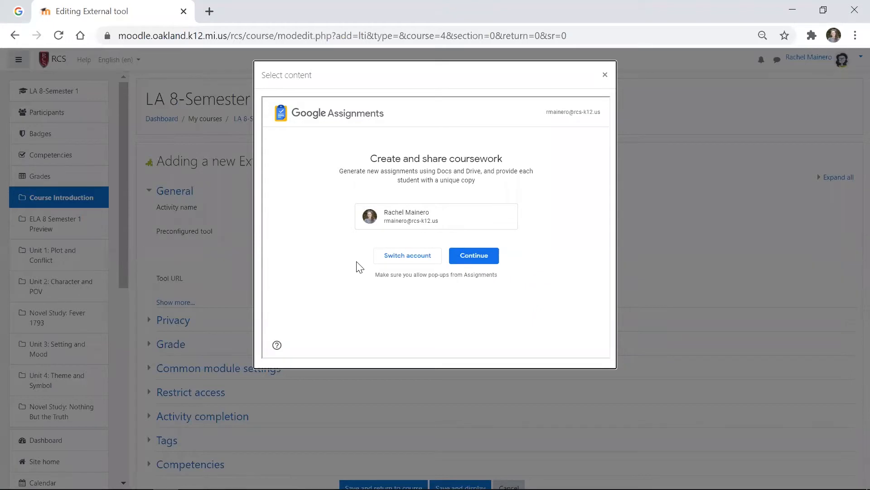
left_click(494, 254)
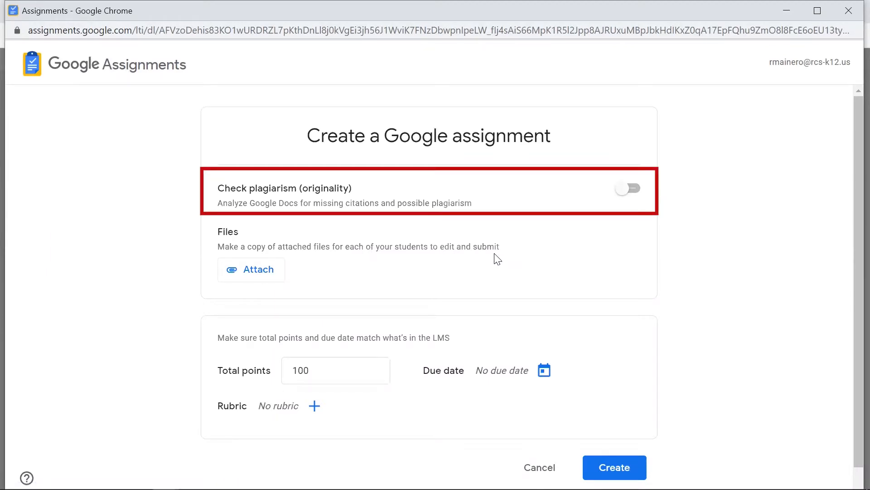
- Attach the Mystery CER document from the LA 8 Virtual Course > CERC Writing folder in My Drive, leaving the plagiarism check off
left_click(626, 190)
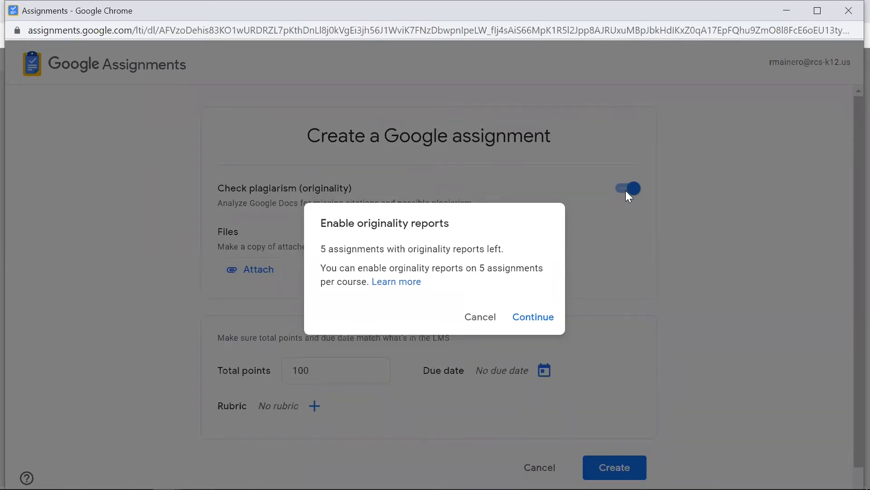
left_click(492, 318)
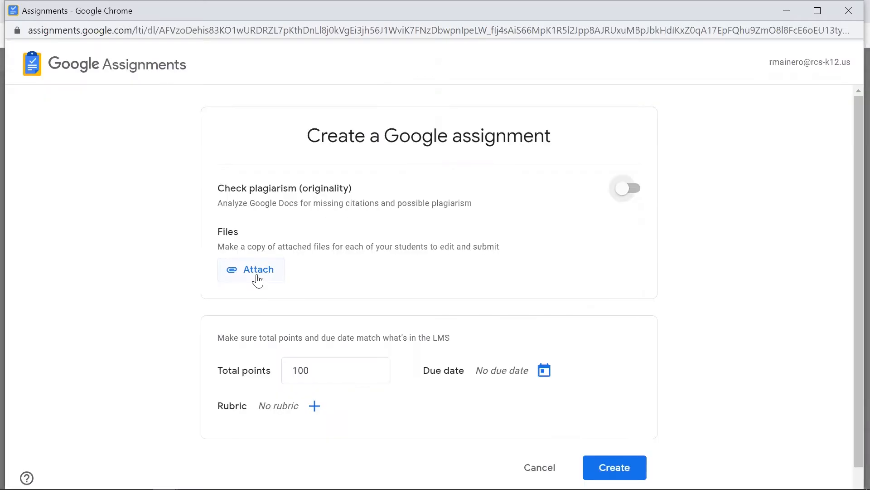
left_click(257, 279)
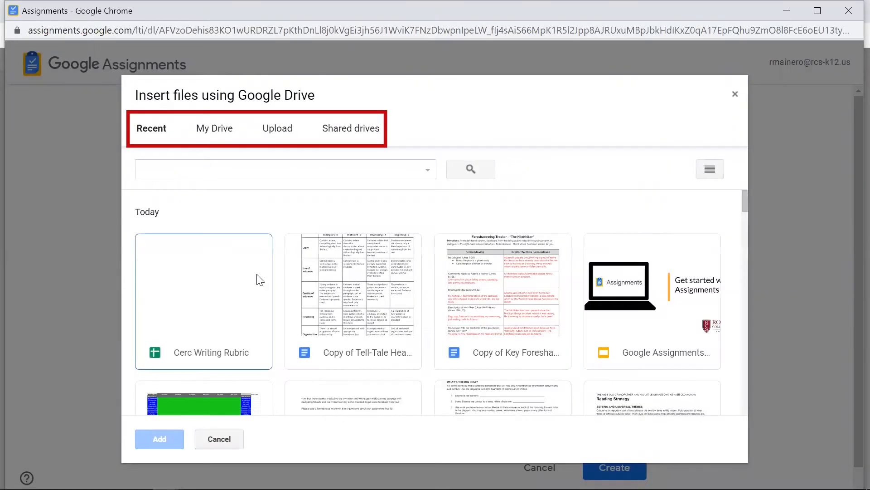
left_click(217, 132)
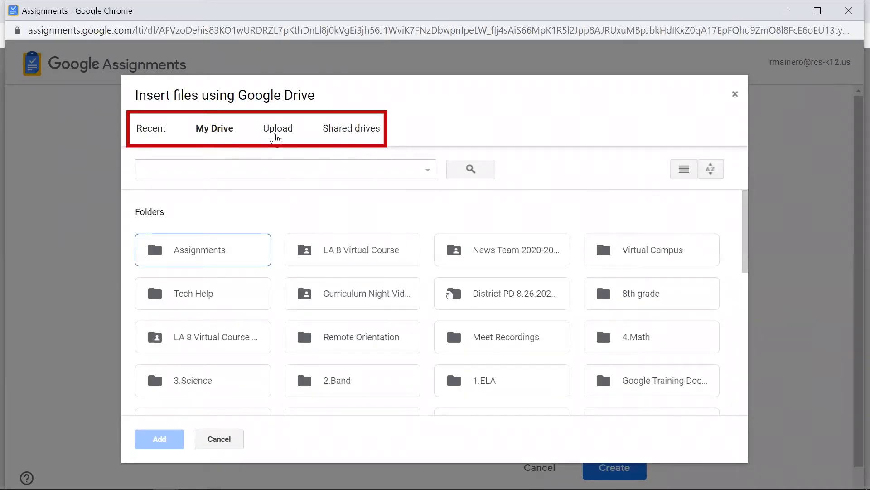
left_click(276, 136)
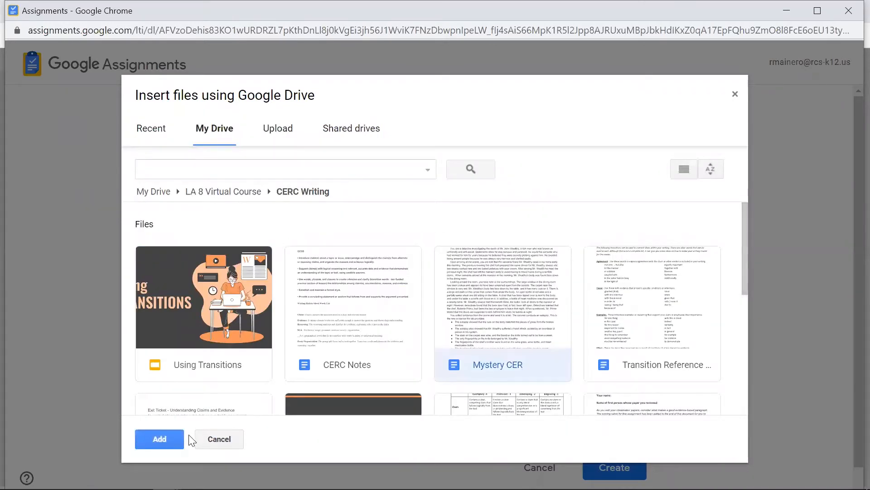
left_click(168, 439)
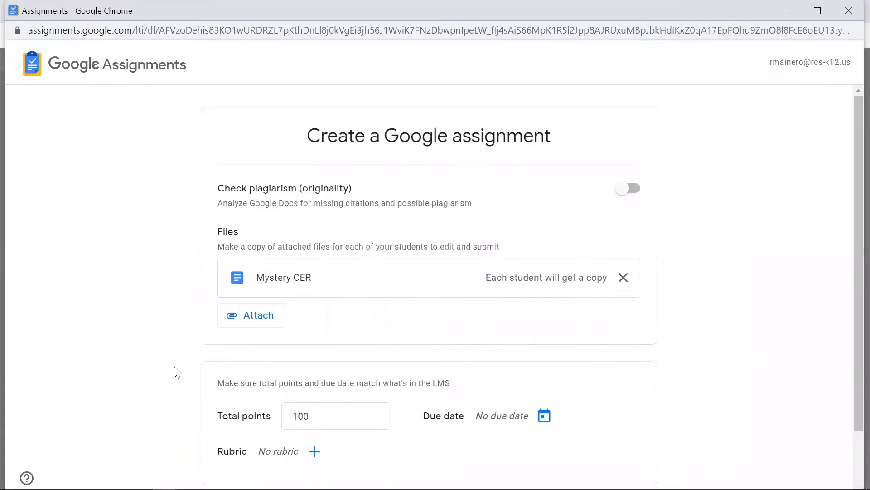
- Set the assignment's total points to 24 and its due date to October 9, 2020
scroll(177, 372, "down", 3)
double_click(308, 344)
type("24")
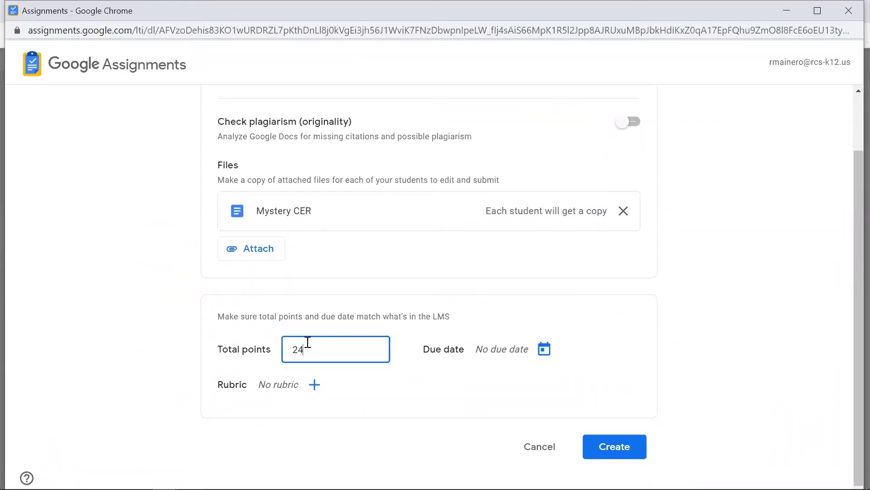
left_click(544, 348)
left_click(485, 253)
left_click(536, 281)
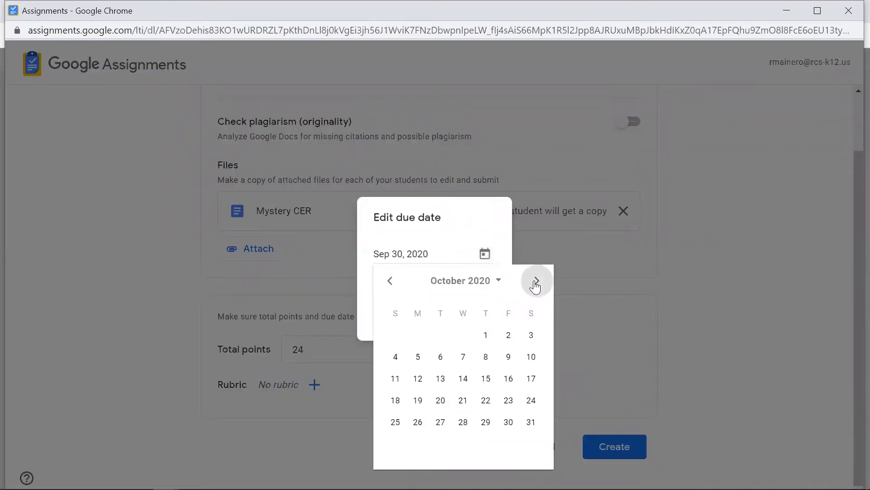
left_click(508, 357)
left_click(488, 321)
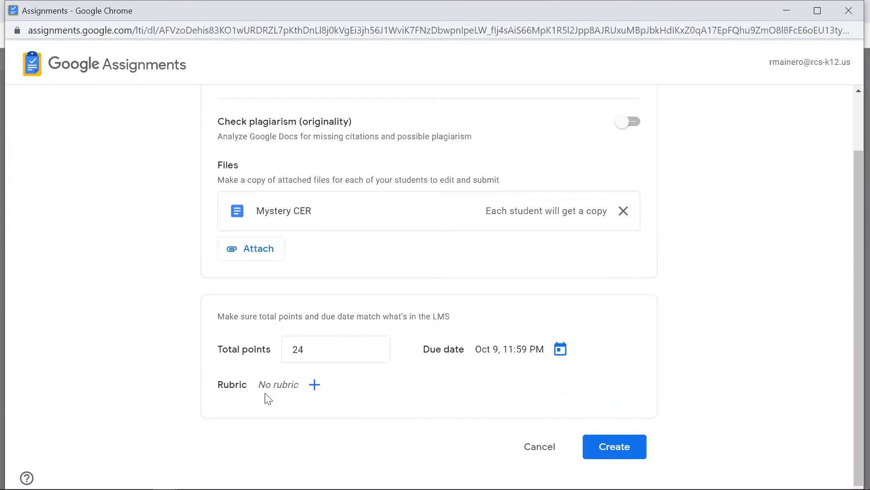
- Reuse the Mystery CERC rubric from LA 8-Semester 1 and create the Google assignment
left_click(313, 392)
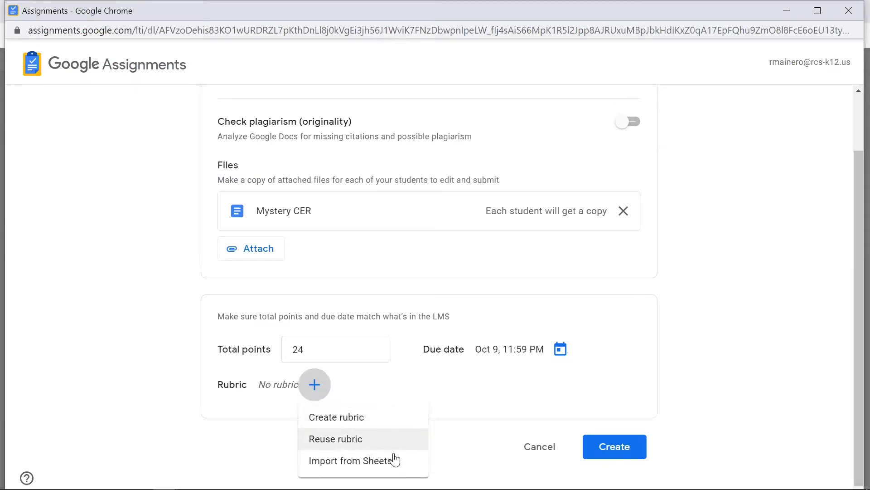
left_click(362, 440)
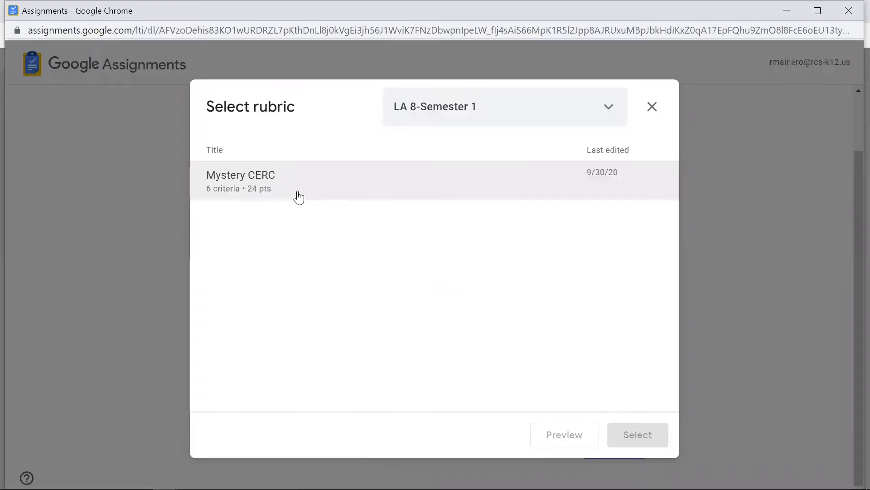
left_click(236, 185)
left_click(626, 435)
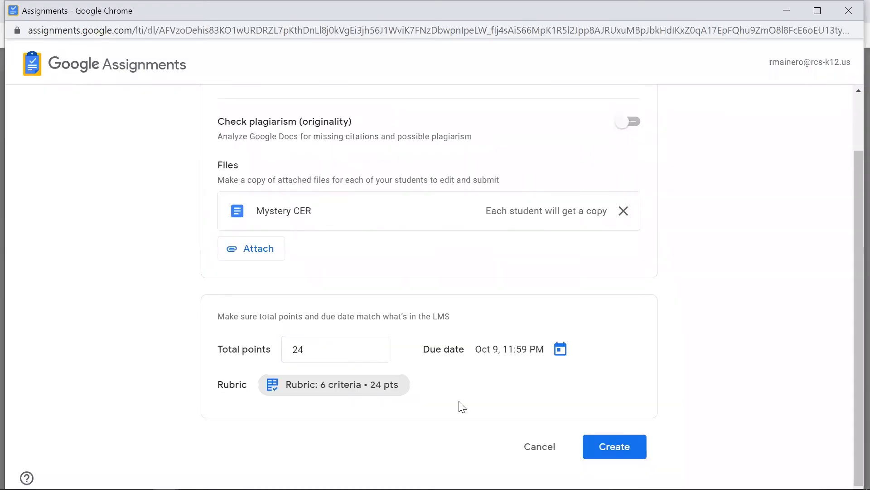
left_click(607, 450)
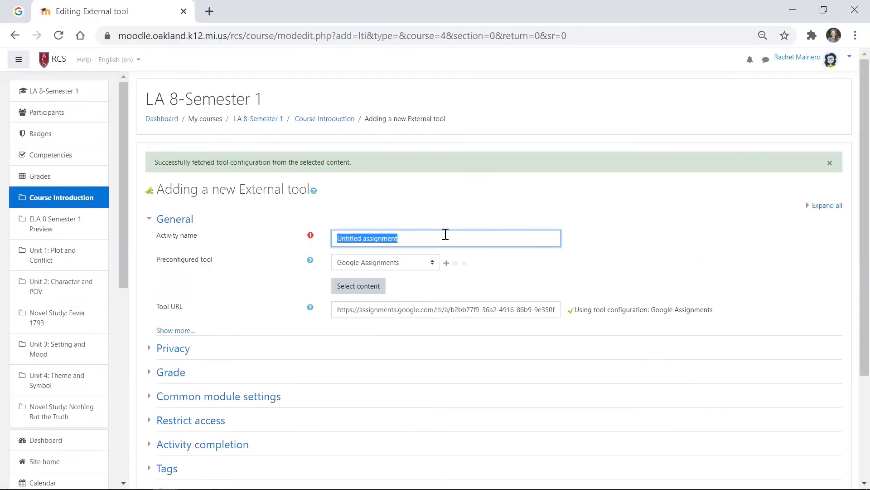
- Save the activity under the name Mystery CERC with its availability set to Hide from students, returning to the course
type("Mystery CERC")
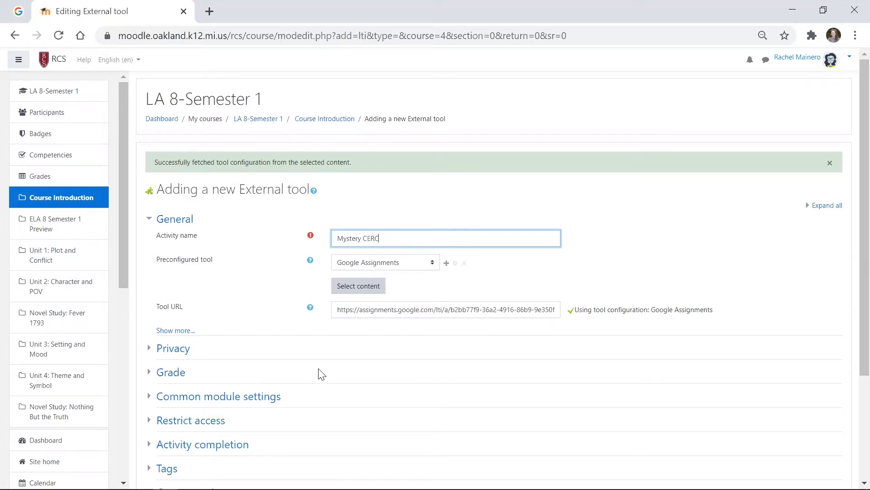
scroll(321, 373, "down", 2)
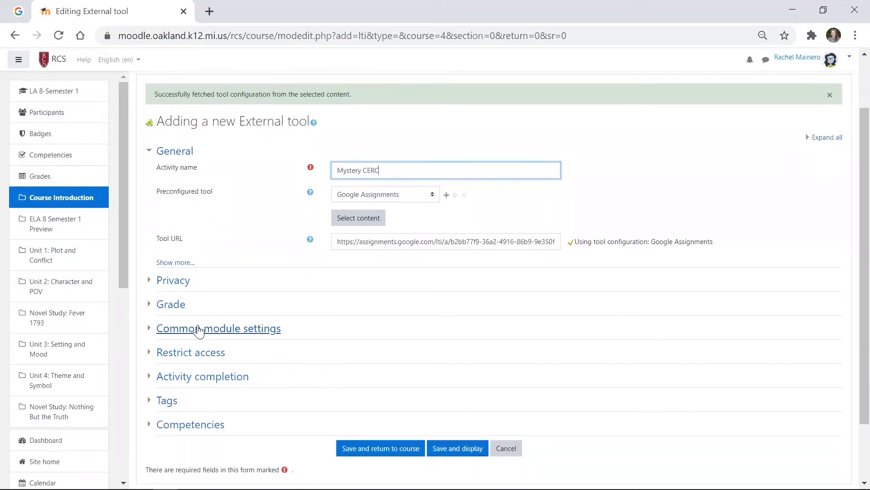
left_click(151, 336)
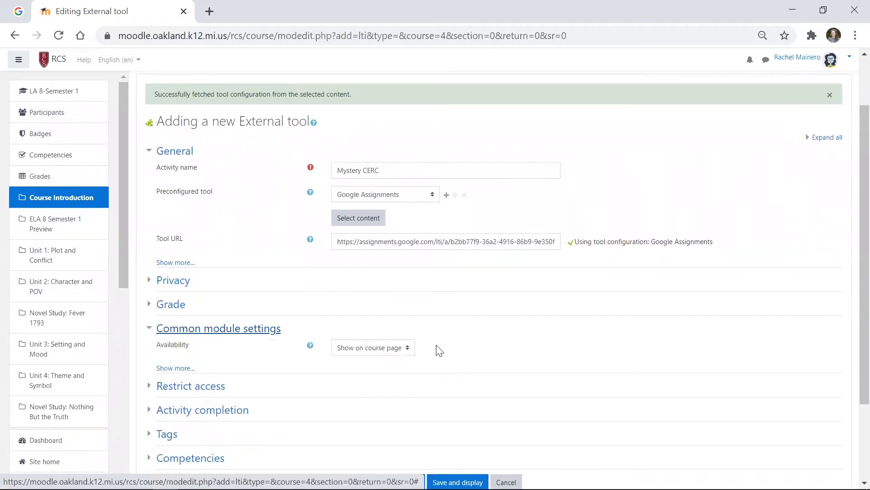
left_click(408, 350)
left_click(384, 391)
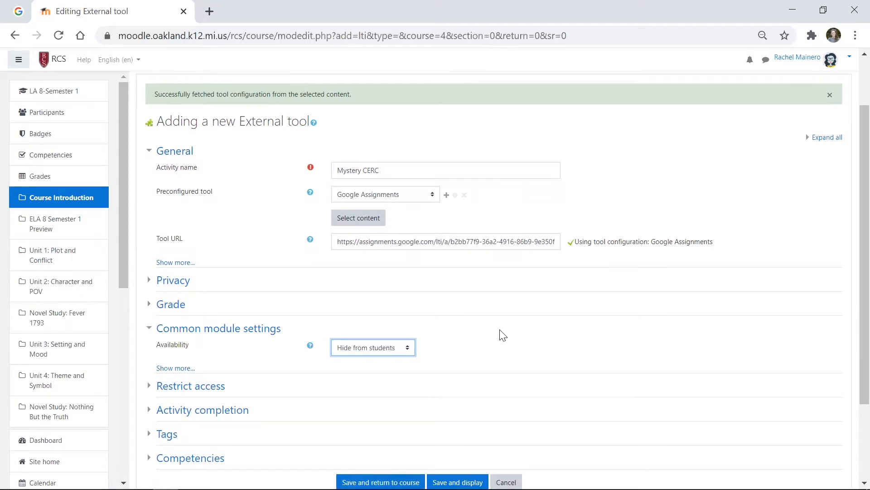
scroll(503, 336, "down", 1)
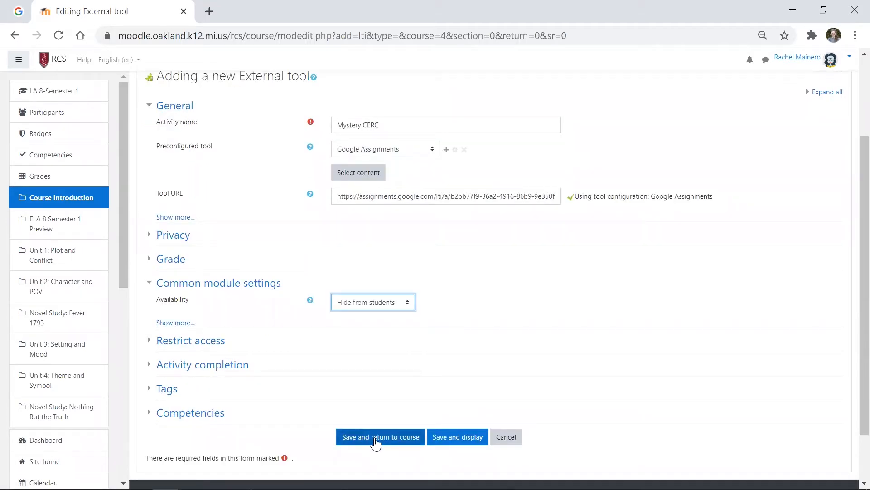
left_click(376, 442)
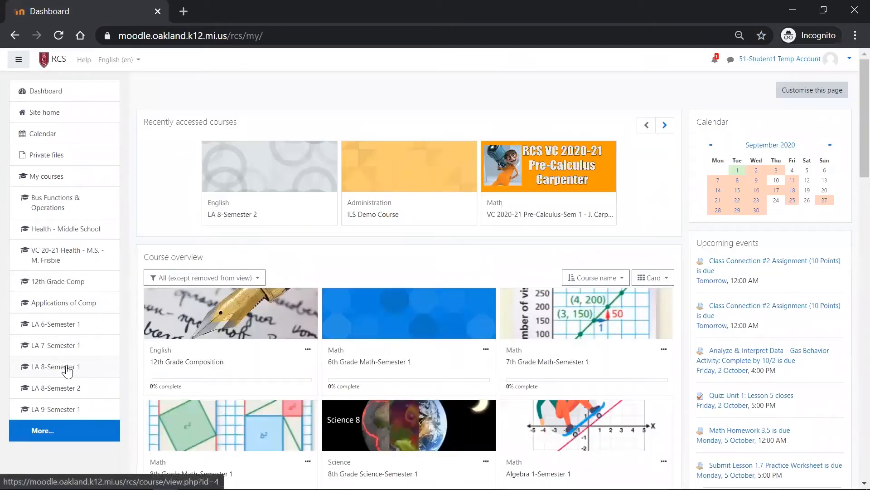
- In the student account's incognito window, open the Mystery CERC assignment in LA 8-Semester 1 and its attached Mystery CER document
left_click(68, 368)
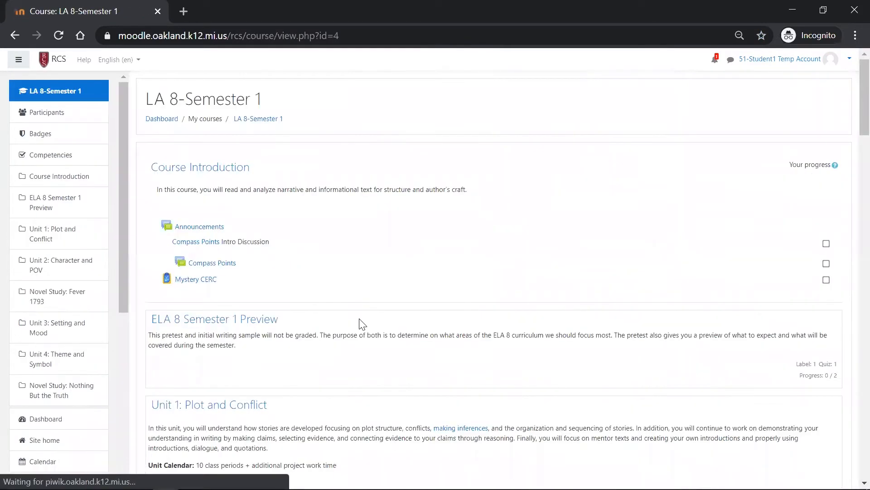
left_click(199, 281)
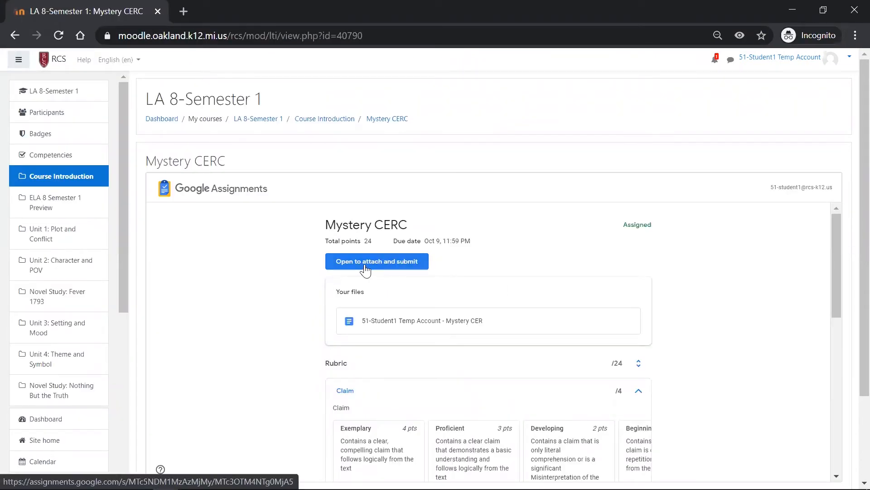
left_click(365, 268)
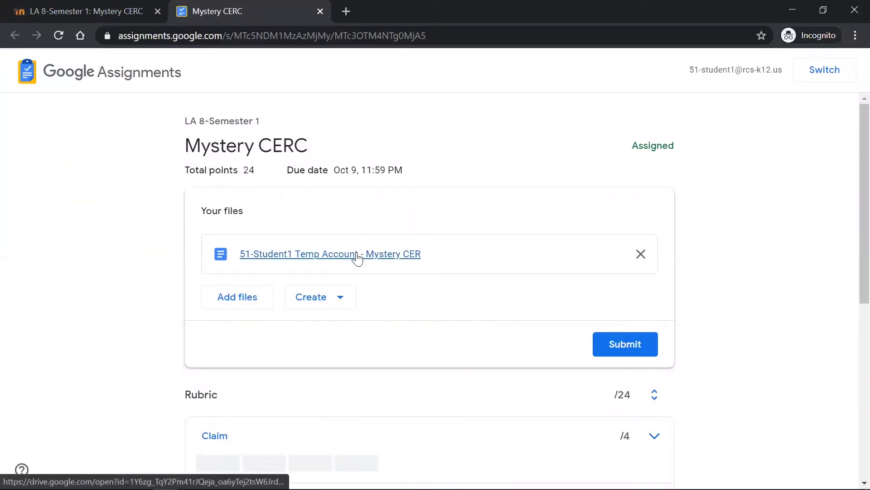
left_click(357, 255)
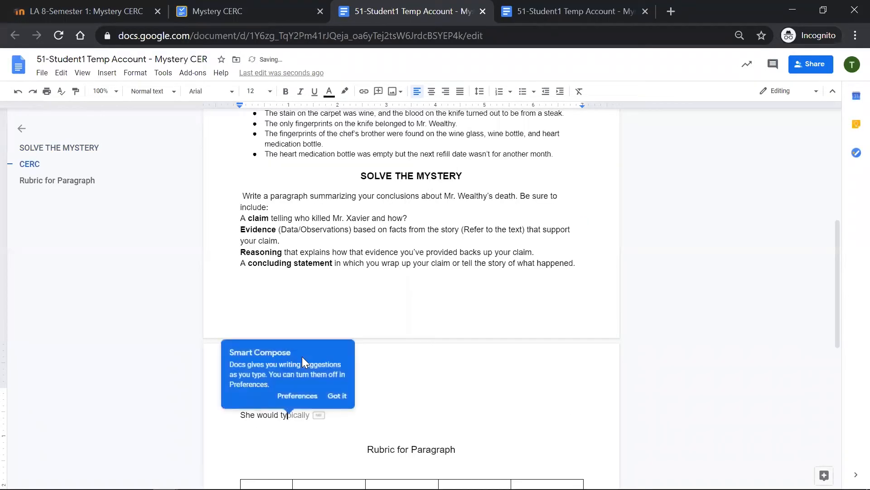
- Complete the response under CERC to read "She would type out her response. And reference the rubric to include all the information."
left_click(337, 395)
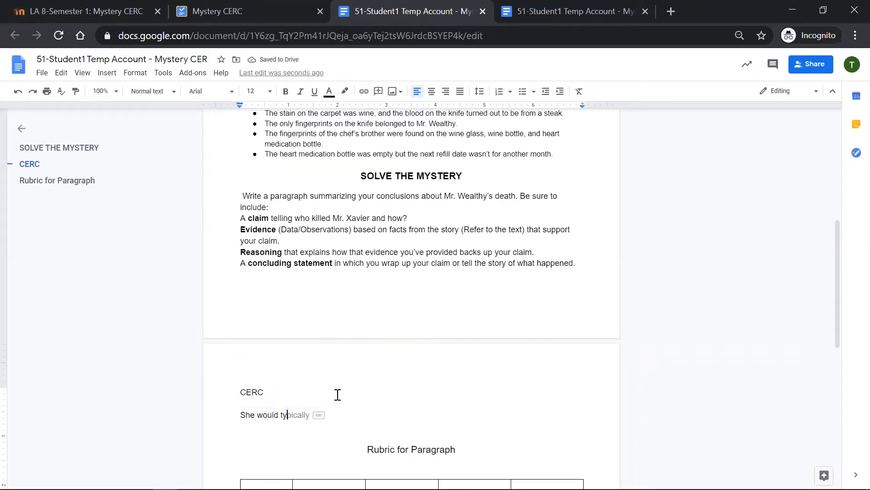
type("pe out ")
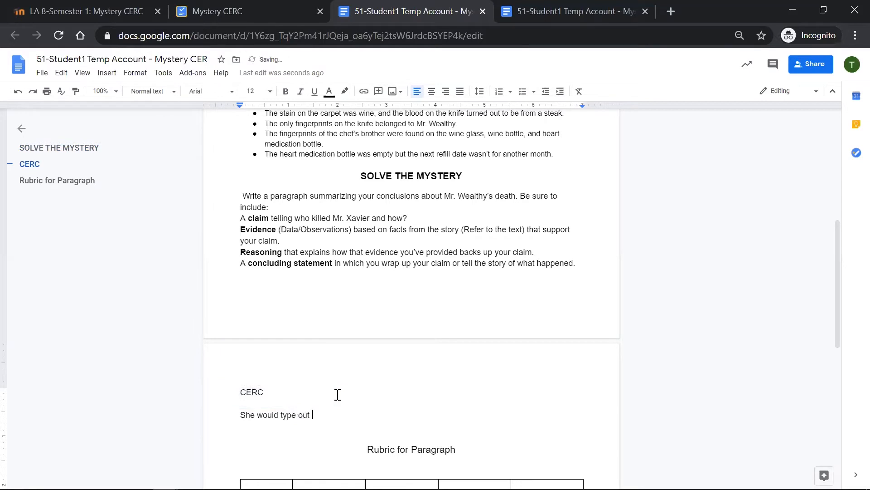
type("her response. And reference the rubric to include all th")
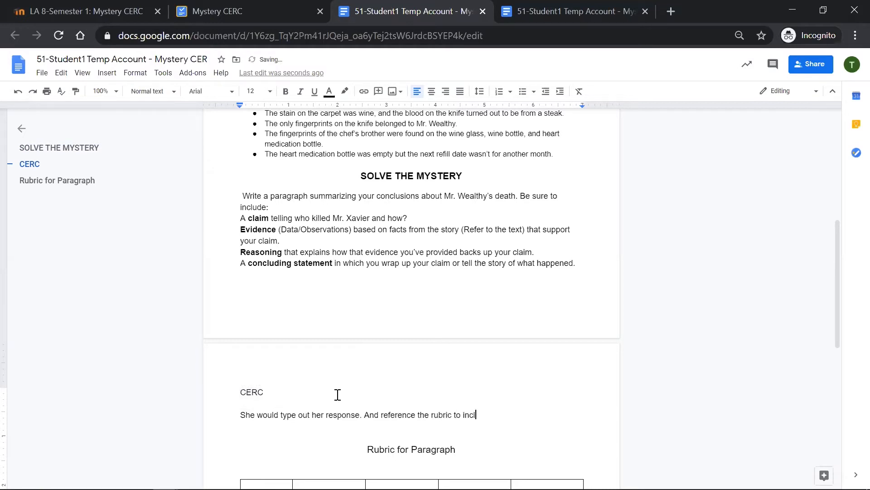
type("e information.")
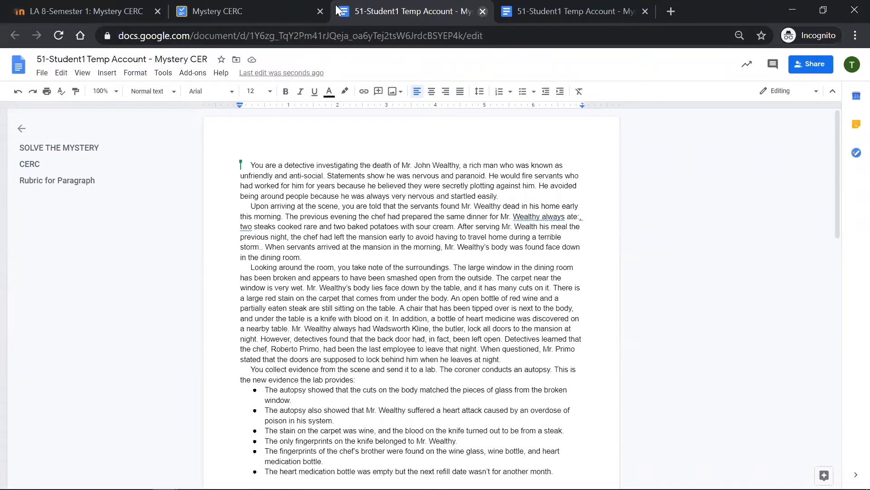
- Return to the Mystery CERC assignment page and submit the student's work
left_click(271, 10)
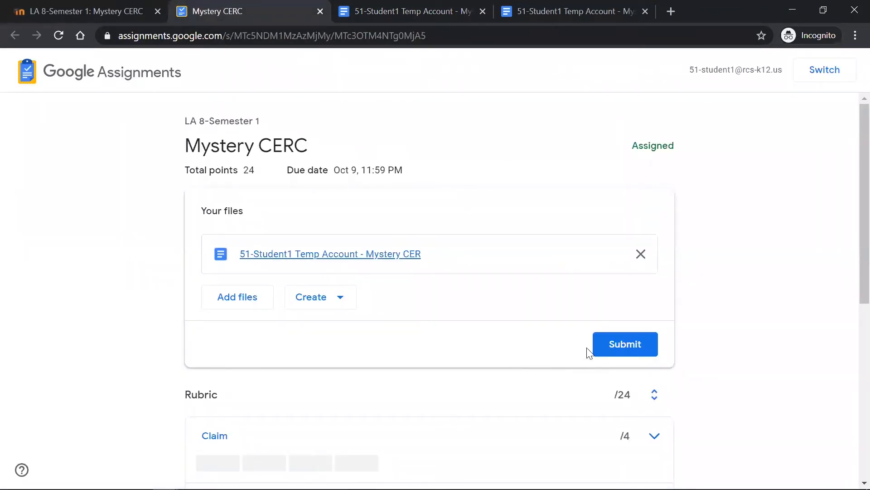
left_click(604, 349)
left_click(536, 327)
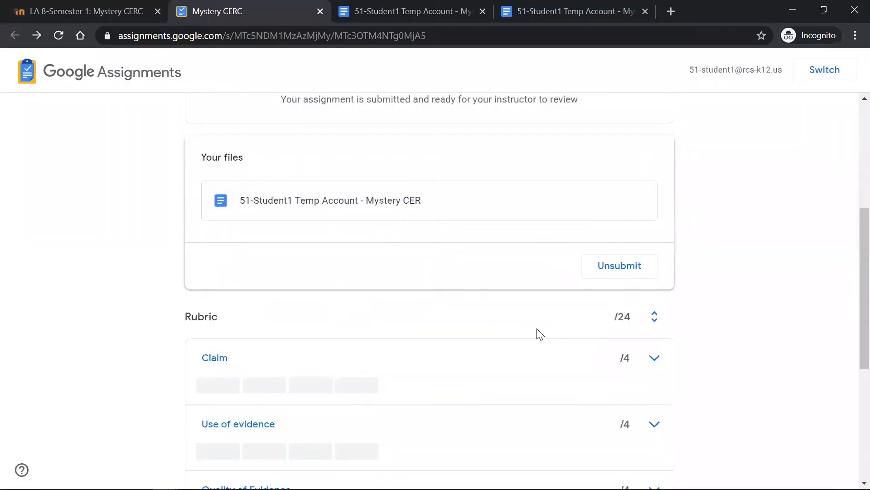
scroll(540, 334, "up", 1)
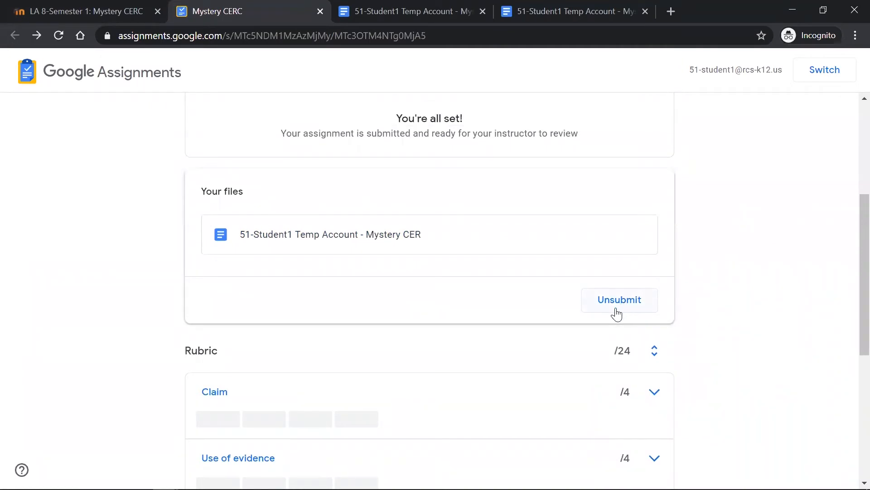
- Unsubmit the student's work on the Mystery CERC assignment
left_click(617, 300)
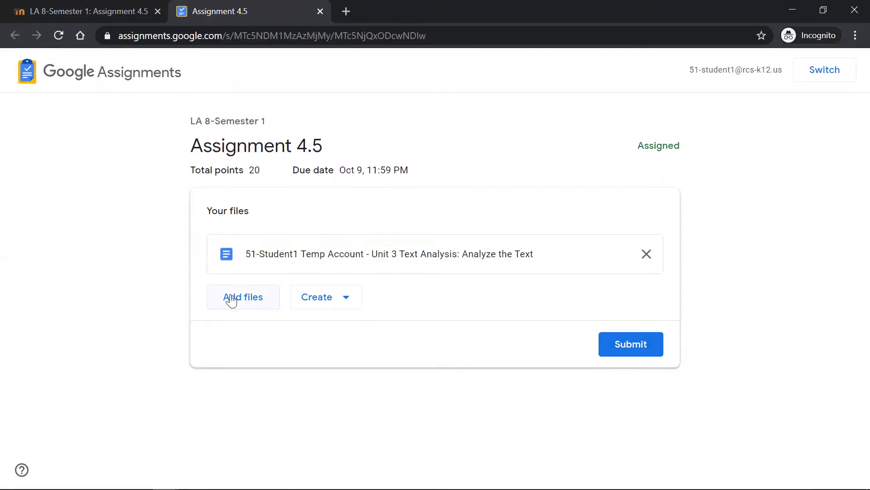
- Add a file from the student's My Drive to the Assignment 4.5 submission
left_click(233, 298)
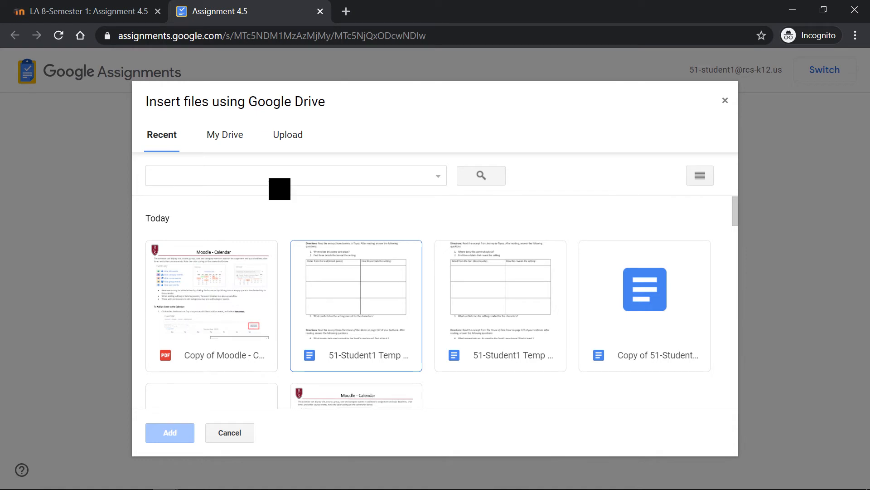
left_click(231, 127)
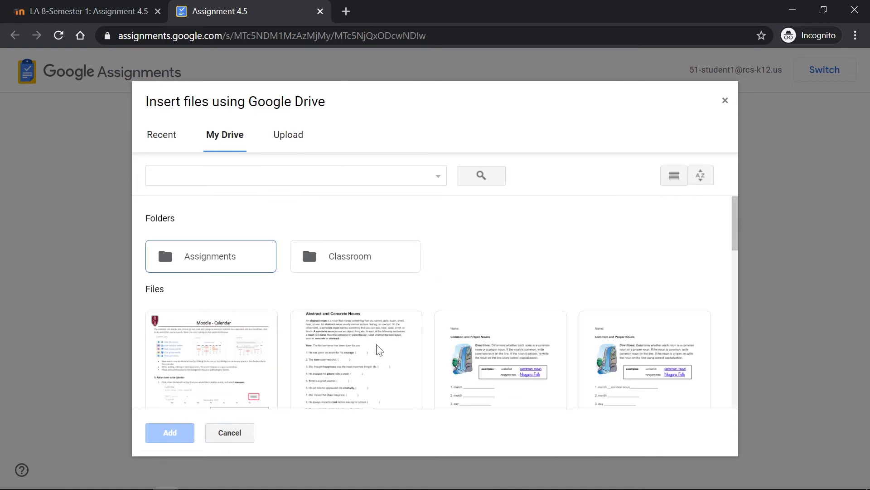
scroll(379, 347, "down", 4)
scroll(372, 308, "up", 1)
left_click(365, 263)
left_click(184, 432)
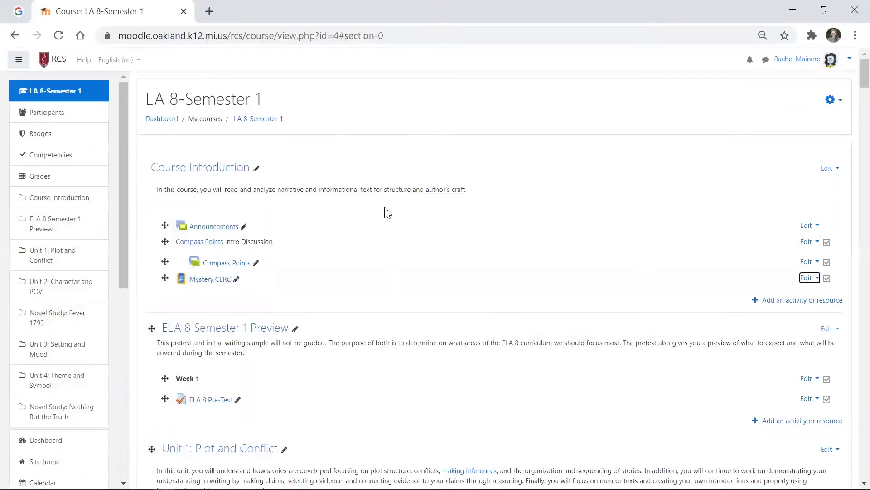
- From the teacher's course page, open the student's Mystery CERC submission, go to its CERC response and expand the Claim rubric criterion
left_click(211, 280)
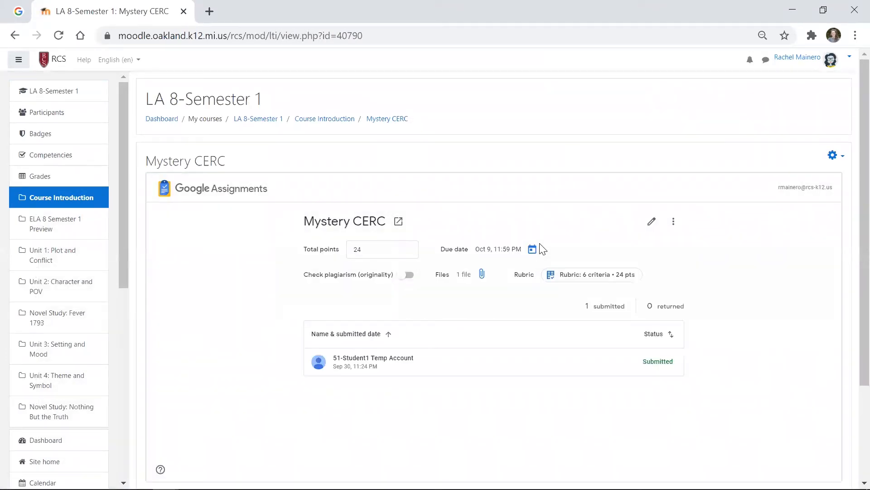
left_click(472, 368)
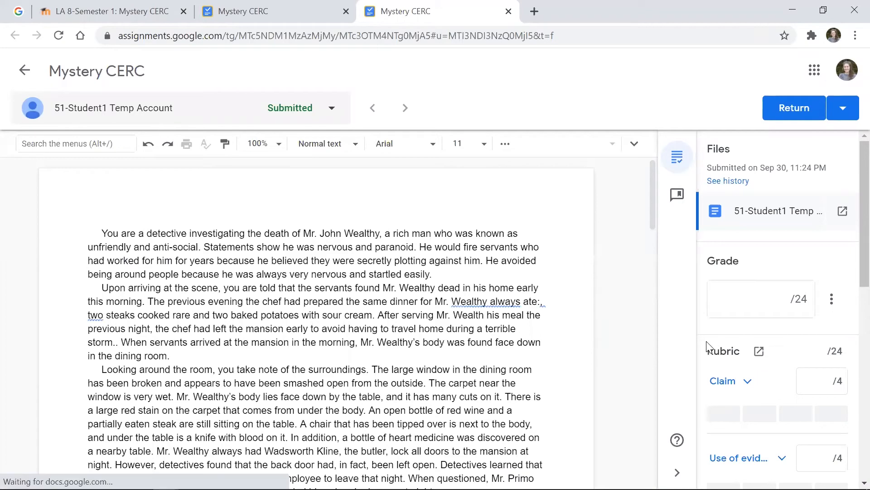
scroll(513, 316, "down", 15)
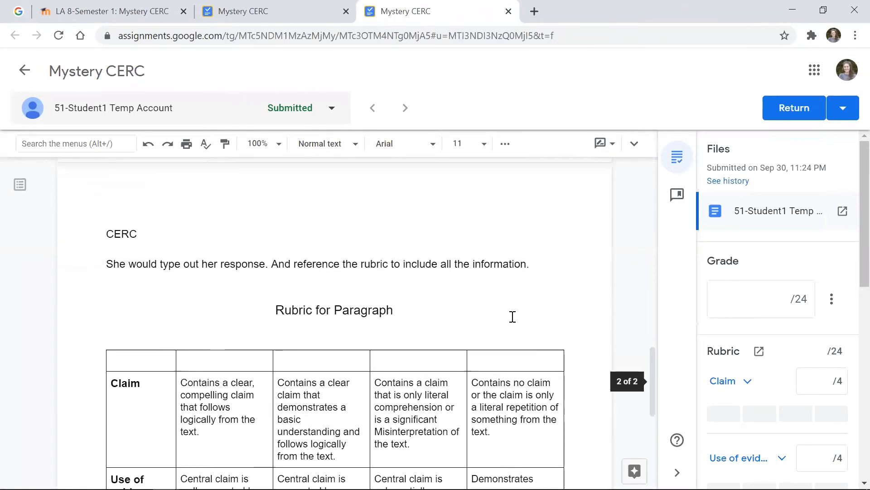
scroll(512, 316, "up", 1)
left_click(768, 298)
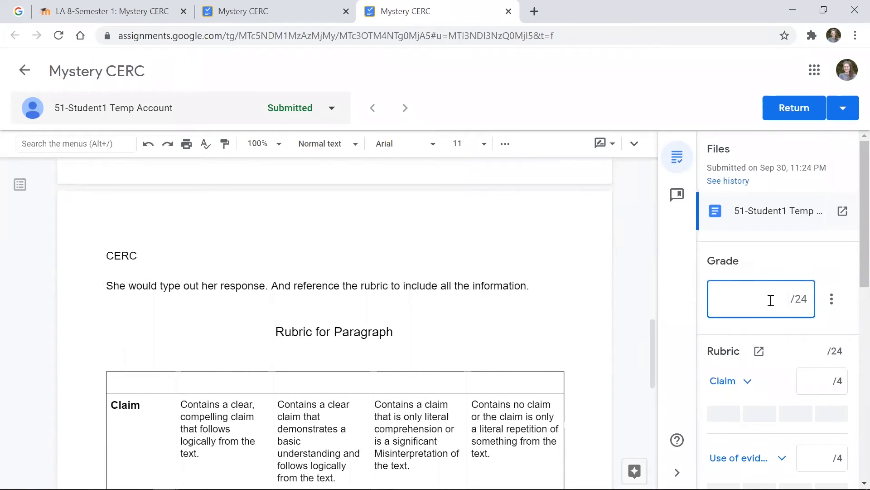
left_click(748, 381)
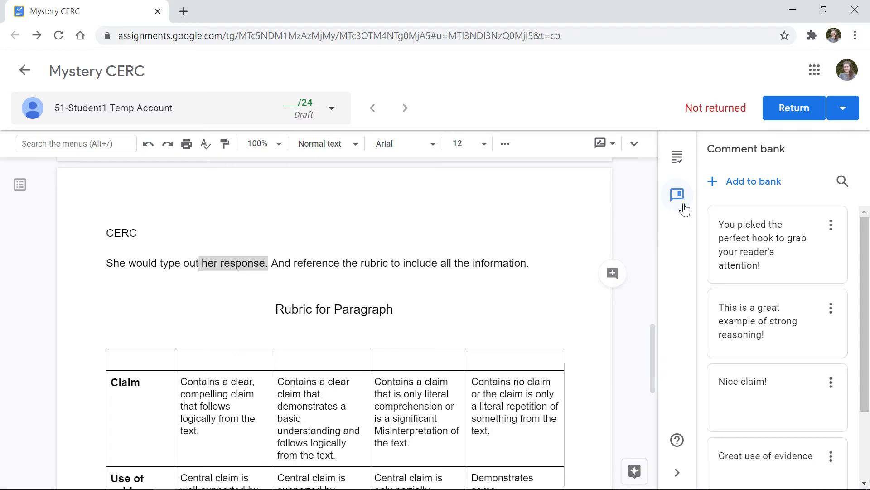
- Comment on "her response" in the student's text with the comment bank entry "You picked the perfect hook to grab your reader's attention!"
left_click(833, 268)
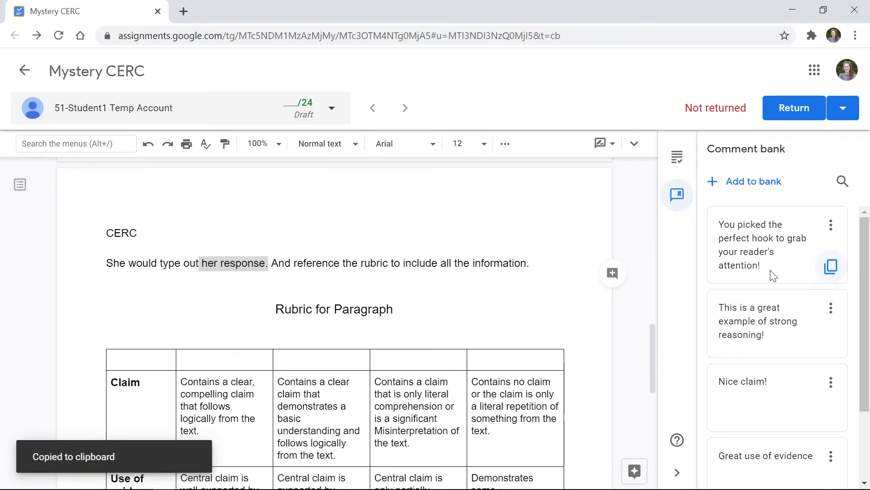
left_click(257, 263)
left_click_drag(263, 266, 199, 265)
left_click(607, 280)
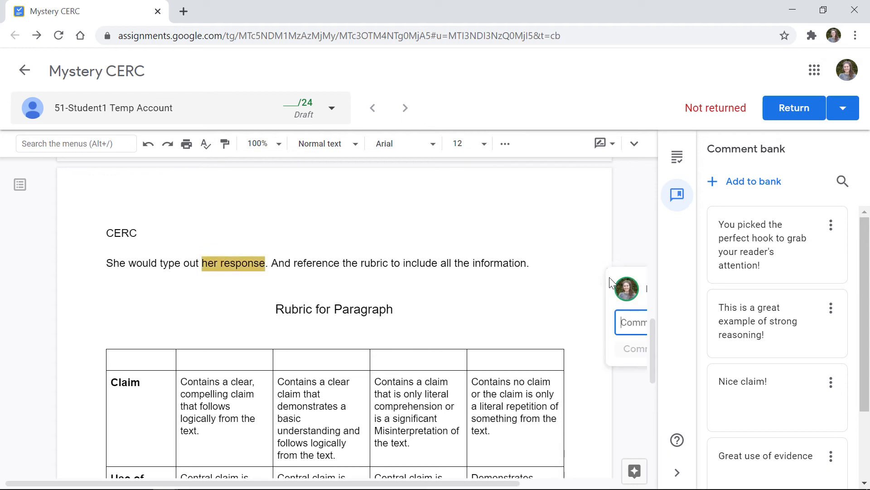
key("ctrl+v")
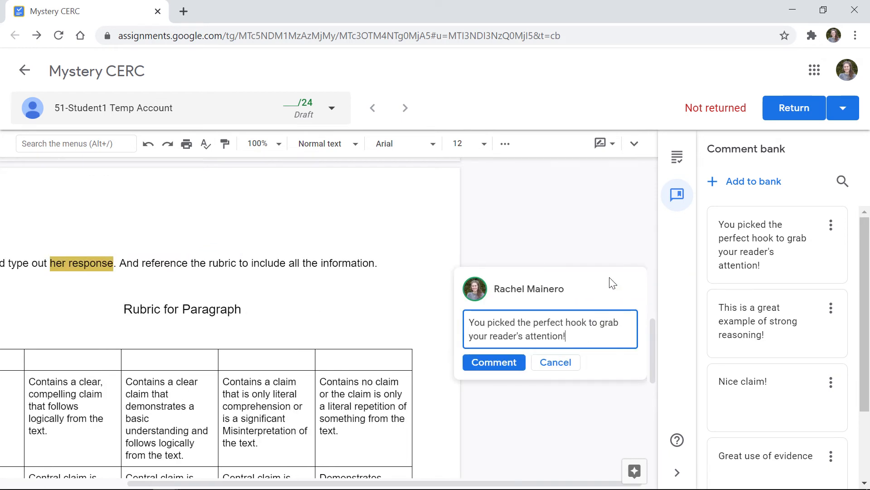
left_click(496, 361)
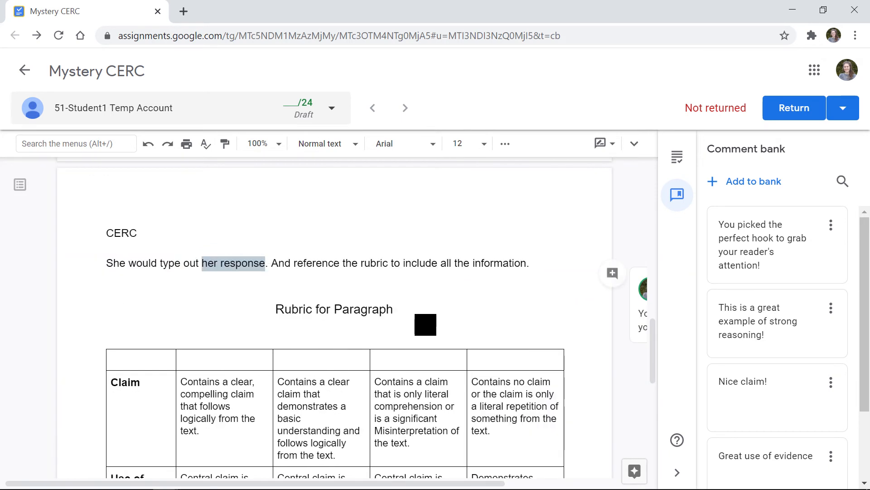
- Search the comment bank for "evide" and clear the search
left_click(843, 181)
type("evide")
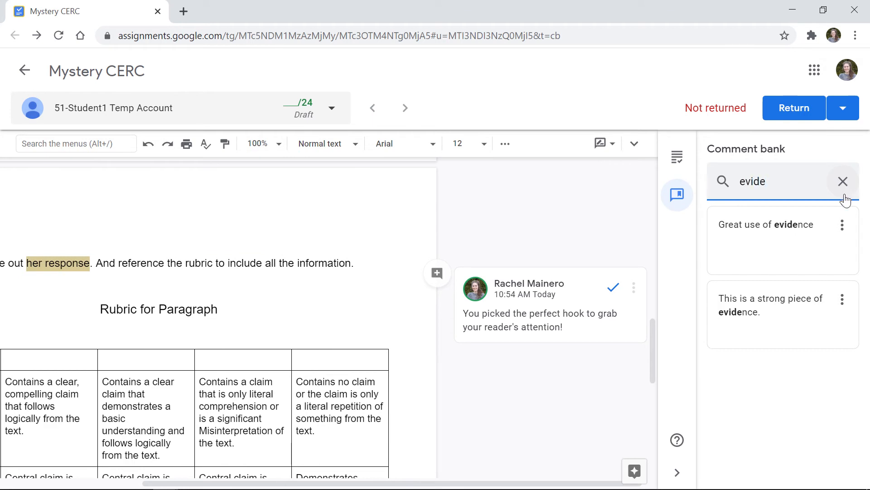
mouse_move(843, 256)
left_click(842, 181)
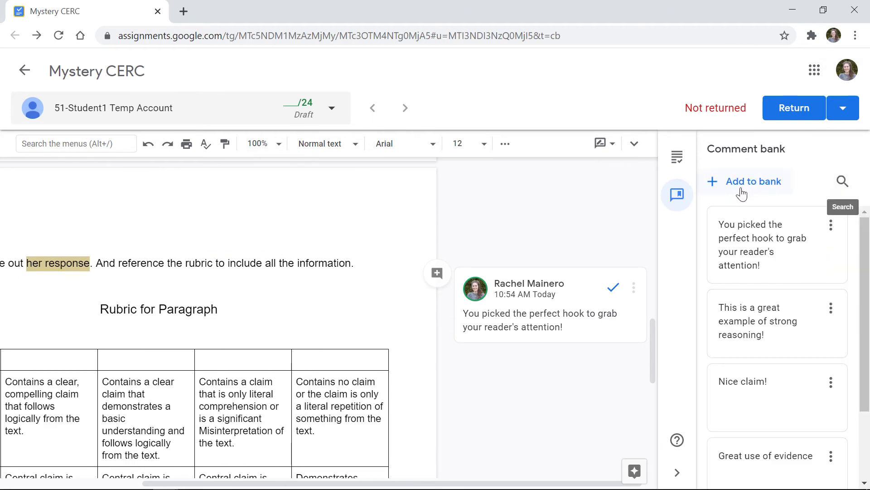
- Enter "Type in comment" as a new comment for the comment bank
left_click(741, 187)
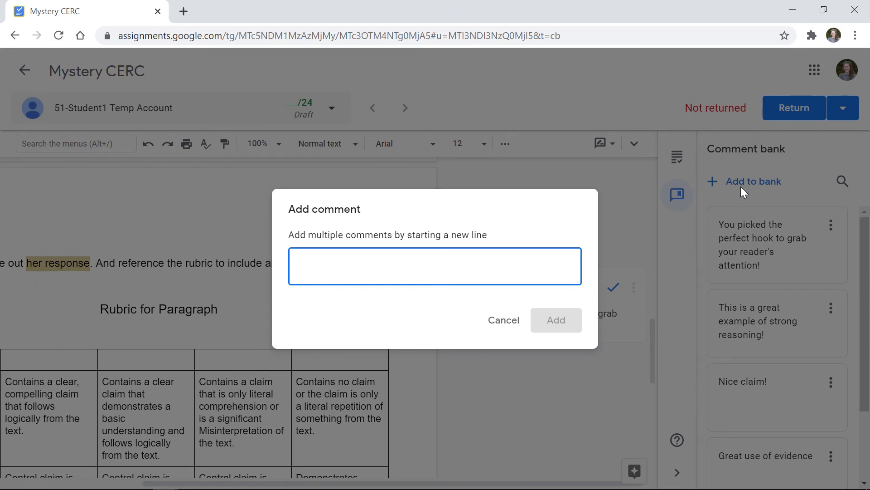
type("Type in commen")
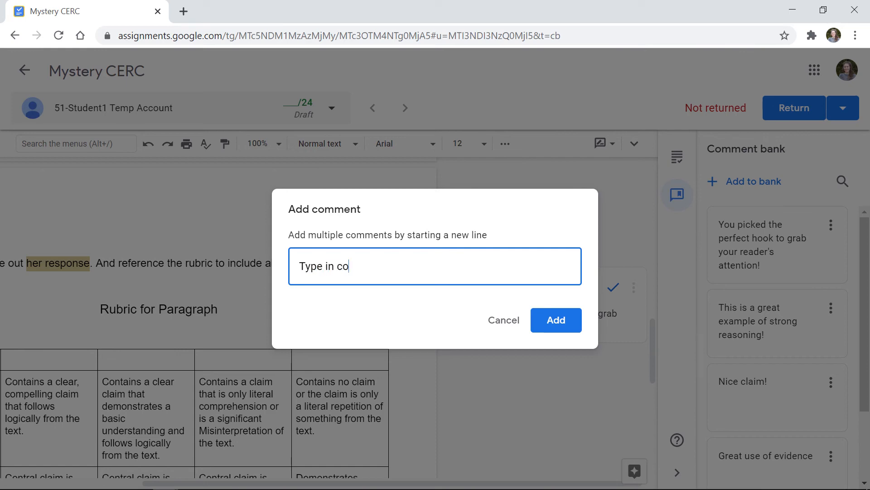
type("t")
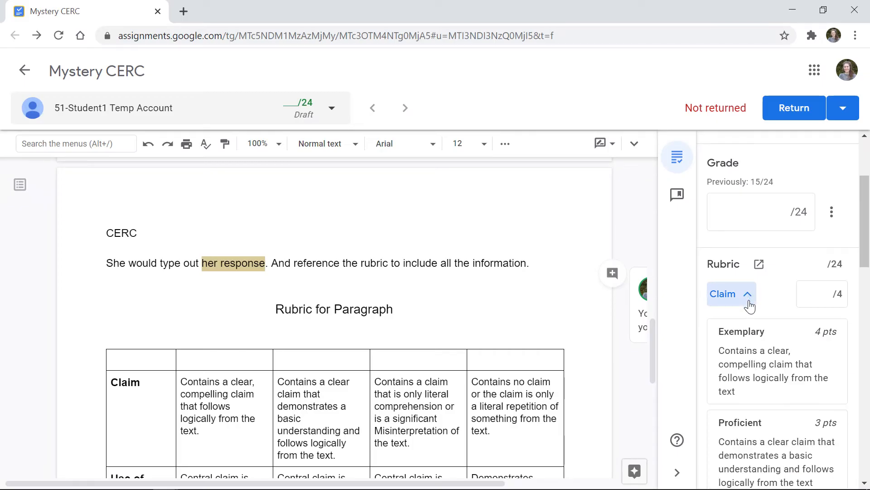
- Score the Claim and Use of evidence rubric criteria as Proficient, 3 points each
scroll(723, 349, "down", 3)
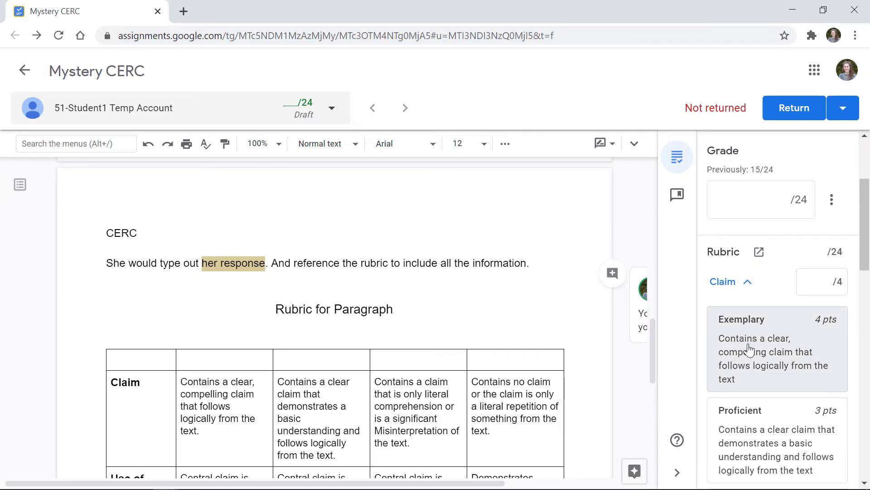
left_click(748, 341)
scroll(750, 342, "down", 8)
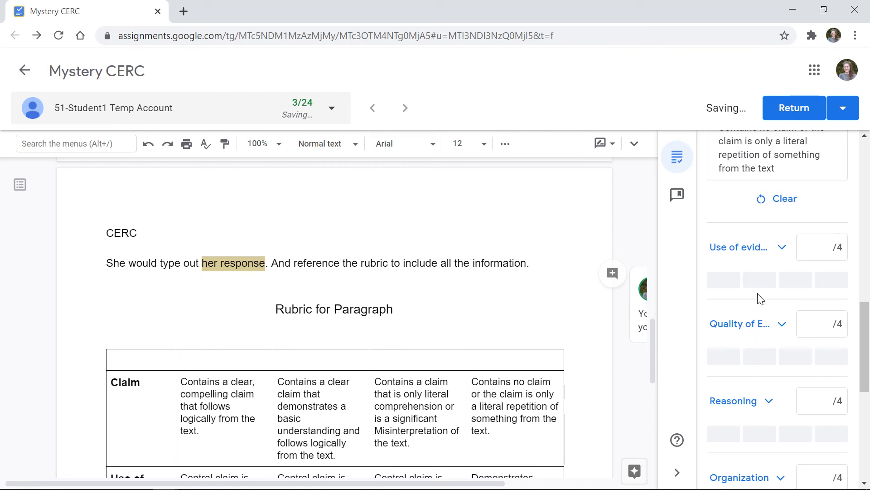
left_click(759, 284)
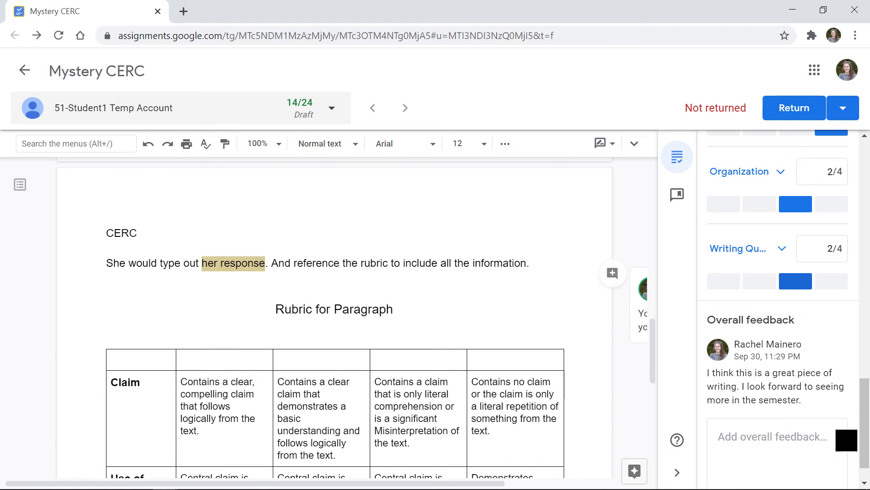
scroll(843, 431, "up", 8)
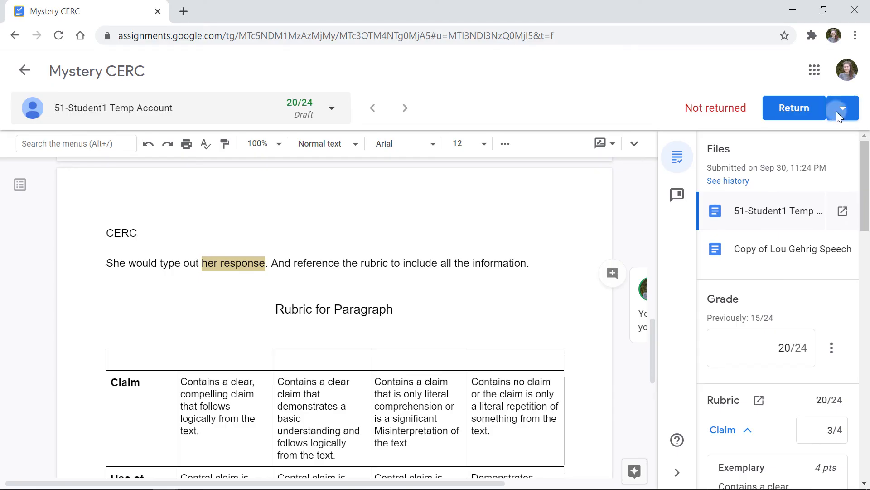
- Use Return multiple submissions to select the student's graded Mystery CERC work and return it
left_click(838, 114)
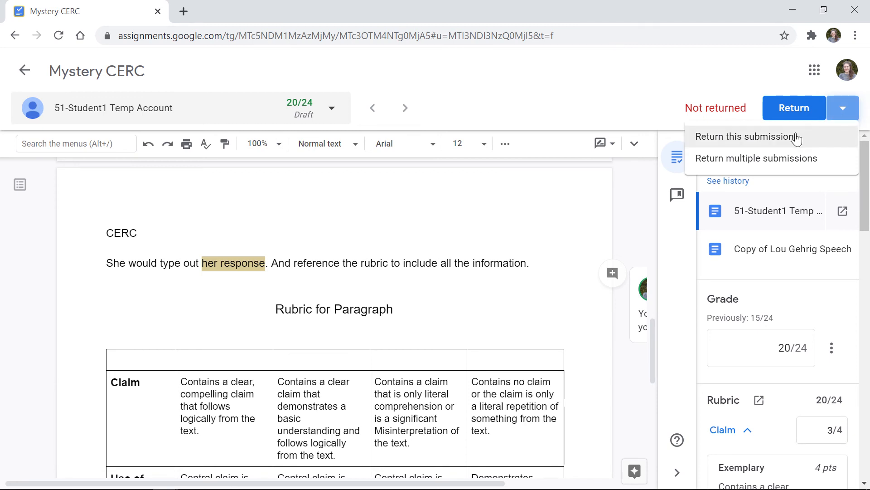
left_click(789, 168)
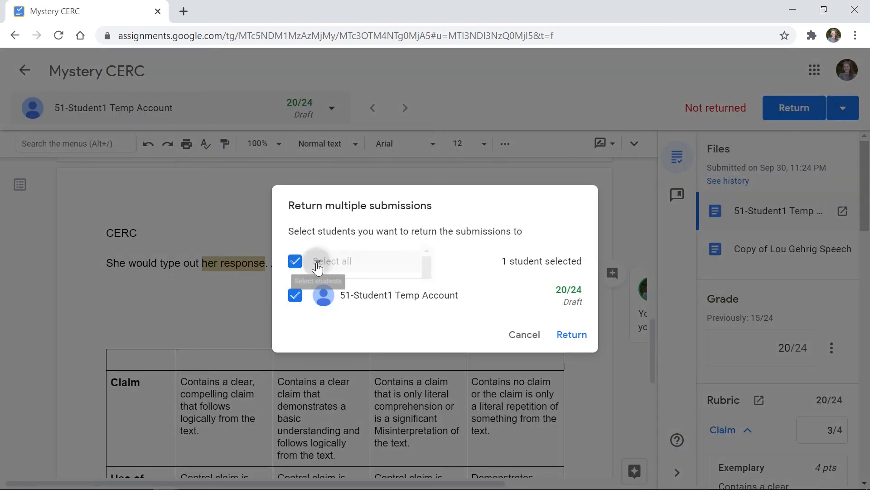
left_click(317, 262)
left_click(330, 272)
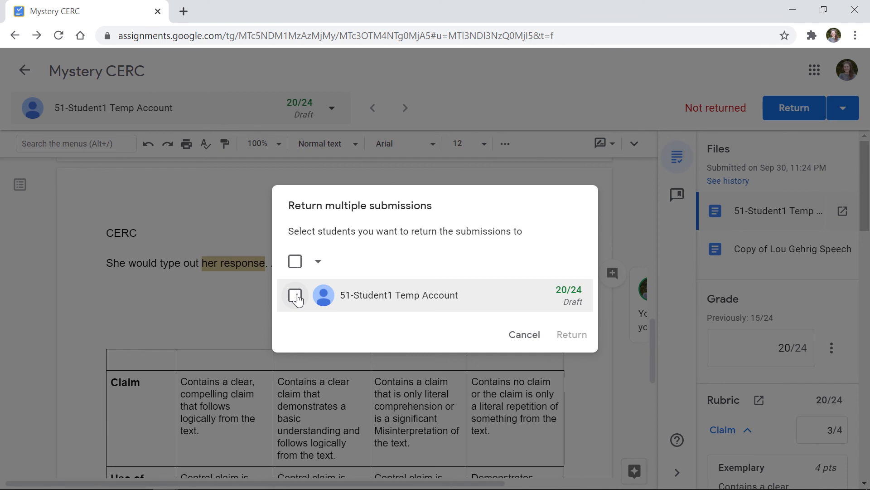
left_click(295, 295)
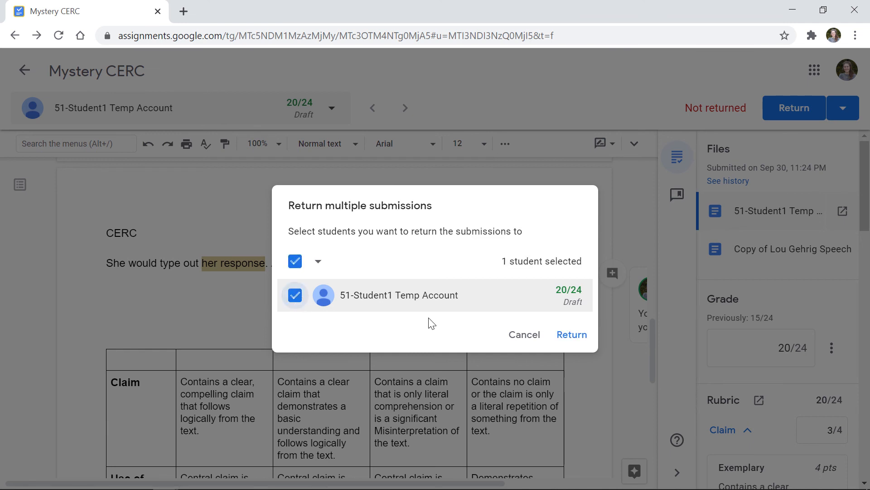
left_click(570, 341)
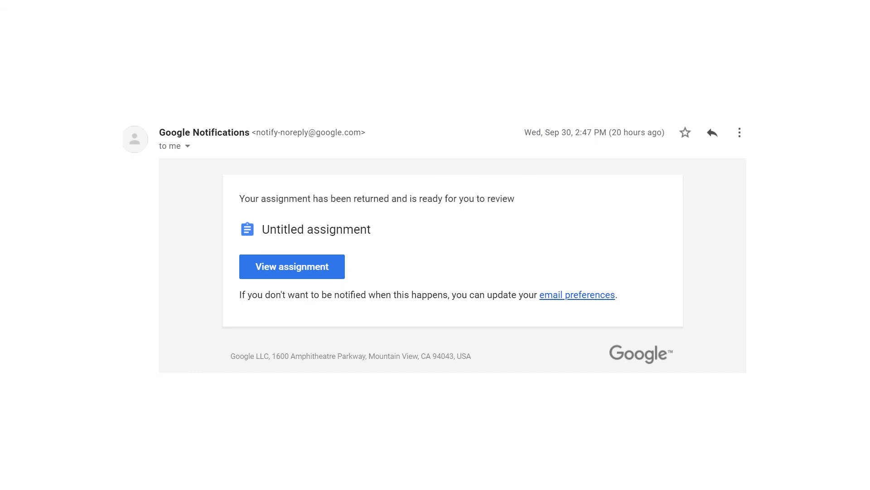
- In the student account, open the returned Mystery CER document and examine the assignment's grade, overall feedback and rubric scores
left_click(437, 320)
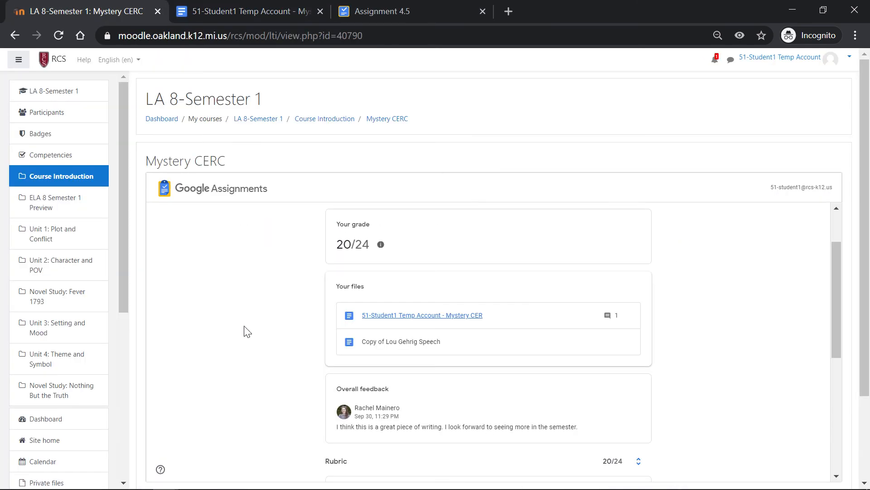
scroll(243, 332, "down", 6)
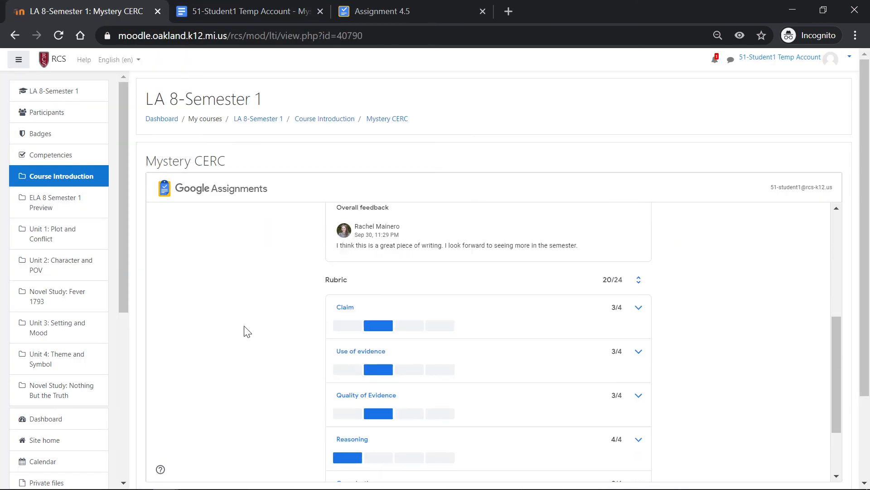
left_click(638, 390)
scroll(691, 392, "down", 2)
left_click(637, 435)
scroll(635, 432, "down", 2)
scroll(637, 434, "up", 6)
scroll(637, 436, "up", 4)
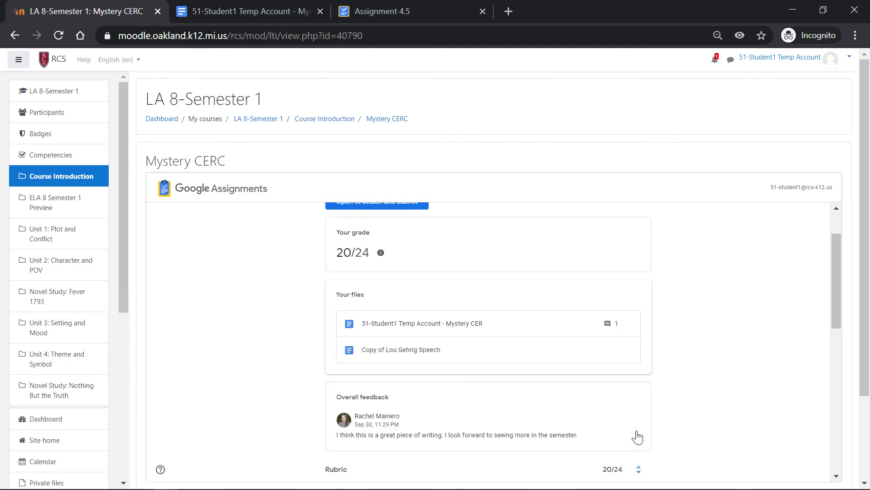